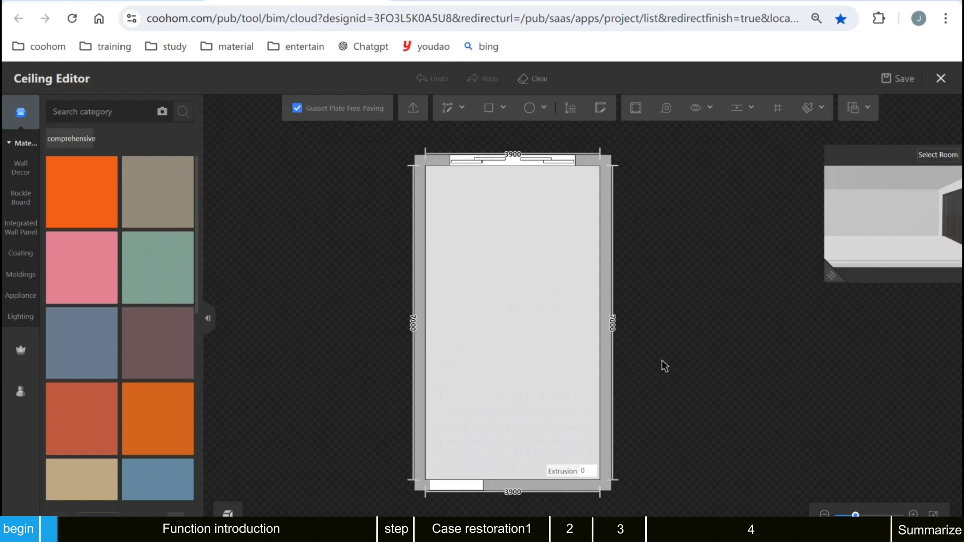
# Try the plain blue Wall Decor material on the whole ceiling surface.
pyautogui.scroll(-2, 663, 361)
pyautogui.scroll(3, 728, 399)
pyautogui.scroll(-2, 713, 397)
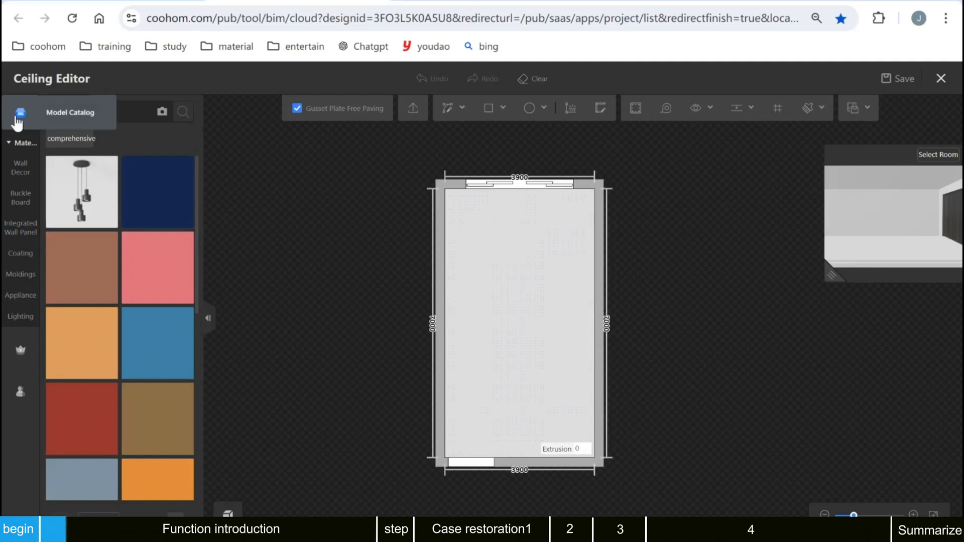
pyautogui.click(22, 169)
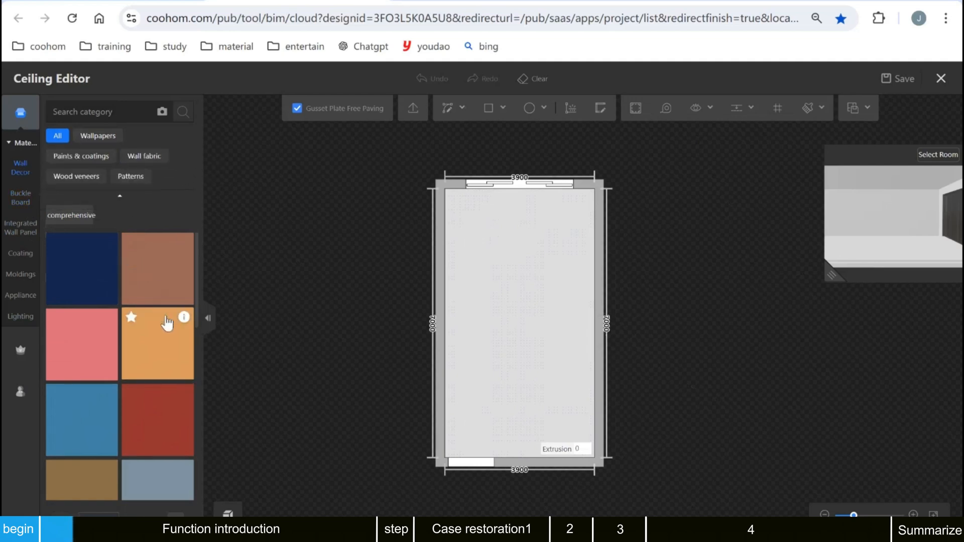
pyautogui.moveTo(98, 419); pyautogui.dragTo(523, 323)
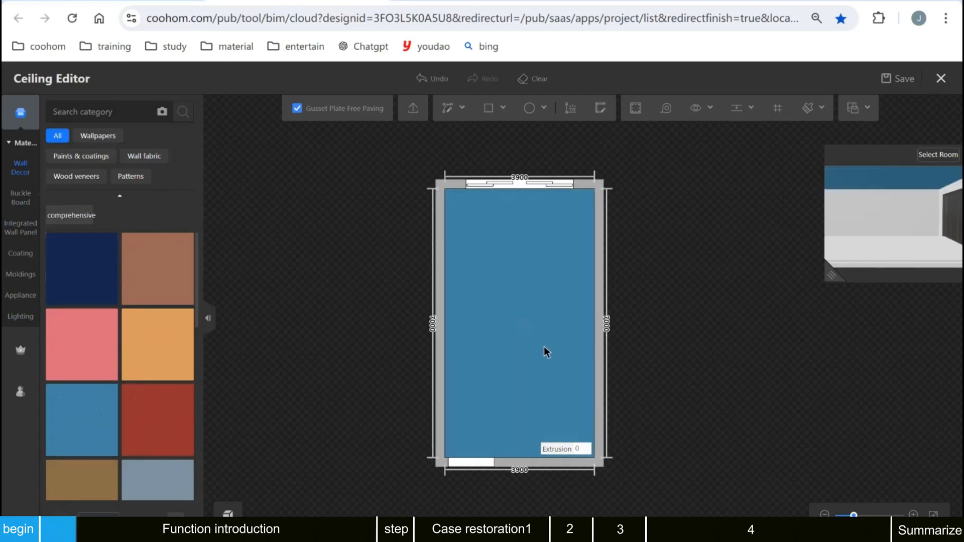
pyautogui.hotkey('ctrl', 'z')
# Turn off Gusset Plate Free Paving and pave the whole ceiling with the white framed Buckle Board panel.
pyautogui.click(20, 198)
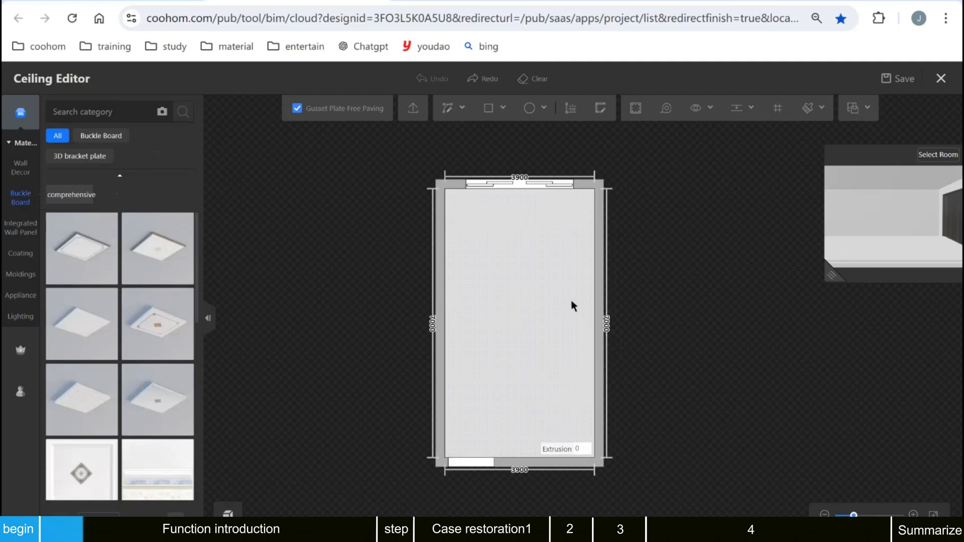
pyautogui.click(118, 138)
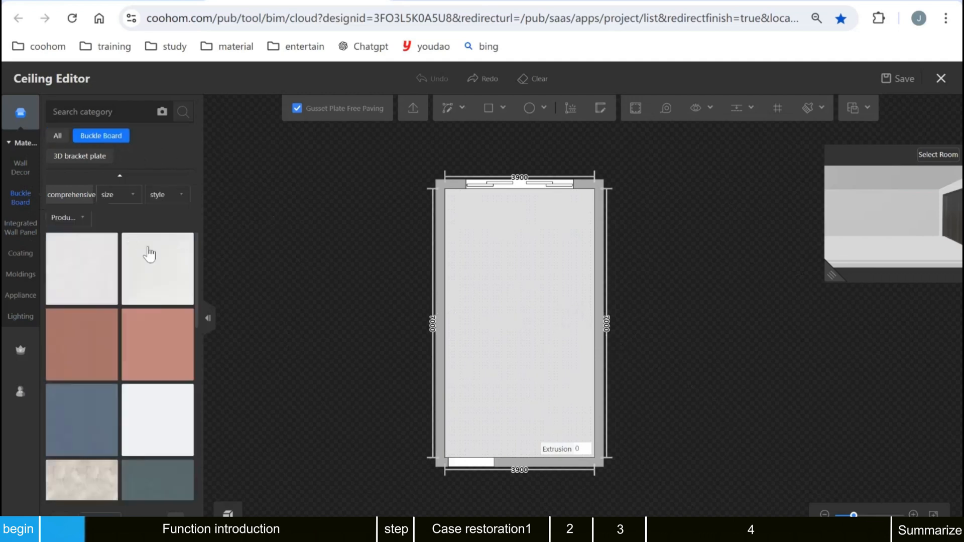
pyautogui.scroll(-5, 146, 394)
pyautogui.scroll(-10, 145, 400)
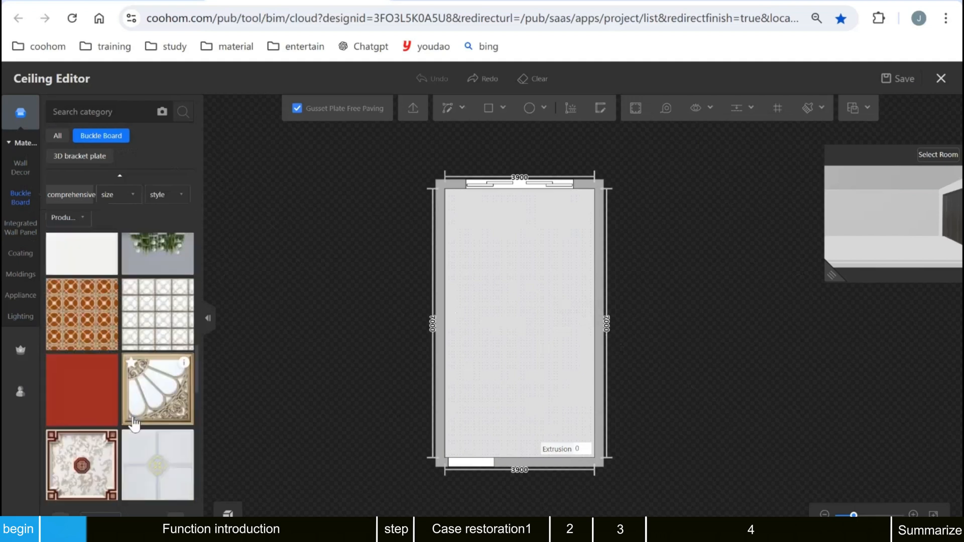
pyautogui.click(90, 350)
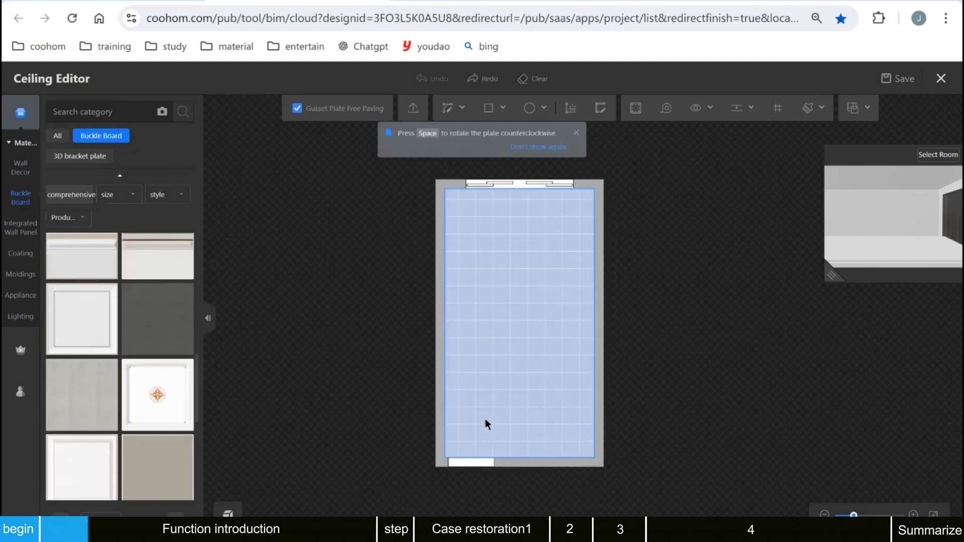
pyautogui.click(491, 406)
pyautogui.scroll(2, 527, 454)
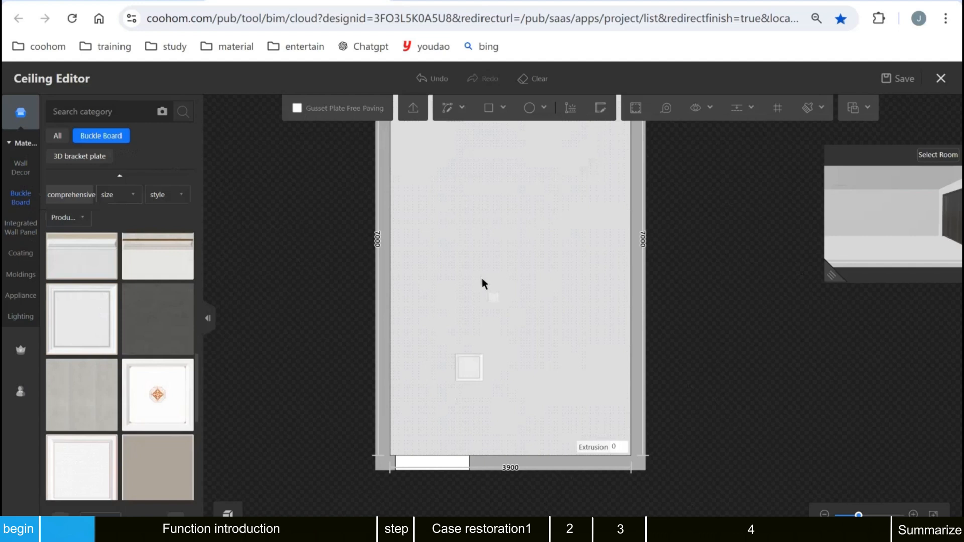
pyautogui.scroll(-2, 502, 444)
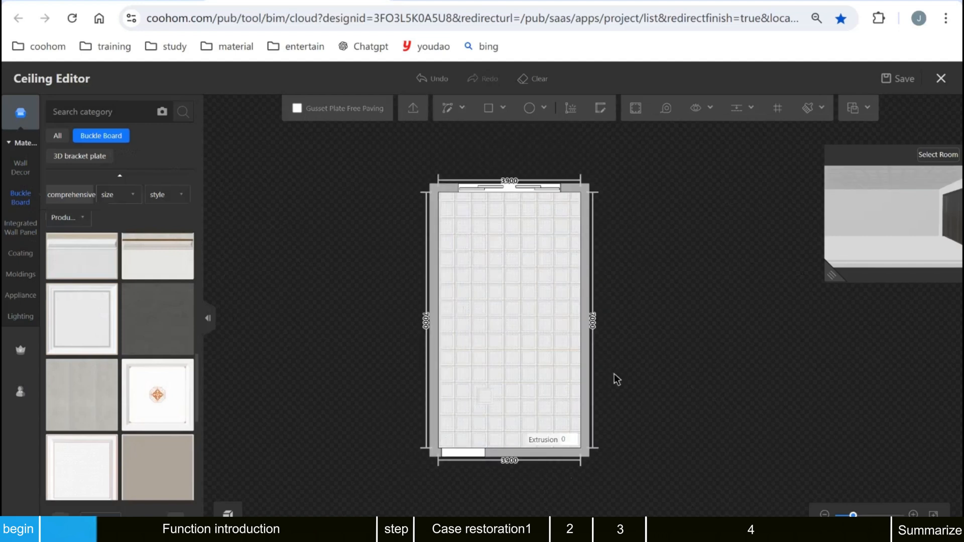
# Clear the buckle board paving from the ceiling and re-enable Gusset Plate Free Paving.
pyautogui.click(488, 399)
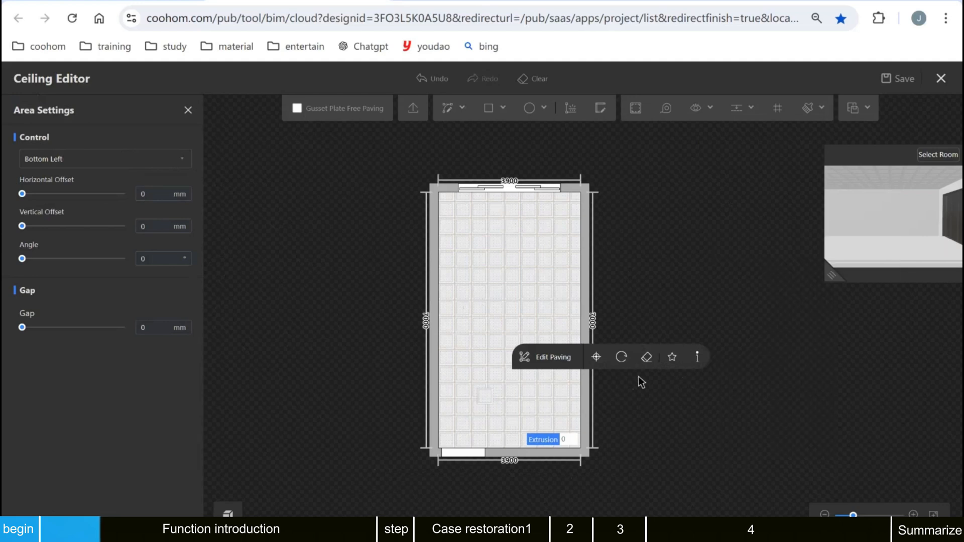
pyautogui.click(646, 357)
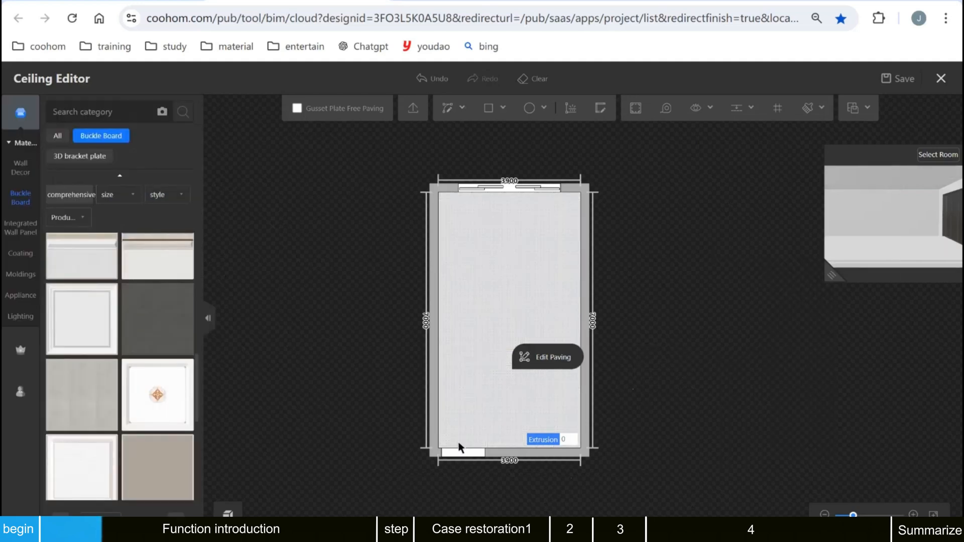
pyautogui.click(297, 108)
# Browse the Integrated Wall Panel, Coating, Moldings, Appliance and Lighting categories of the model catalog.
pyautogui.click(30, 230)
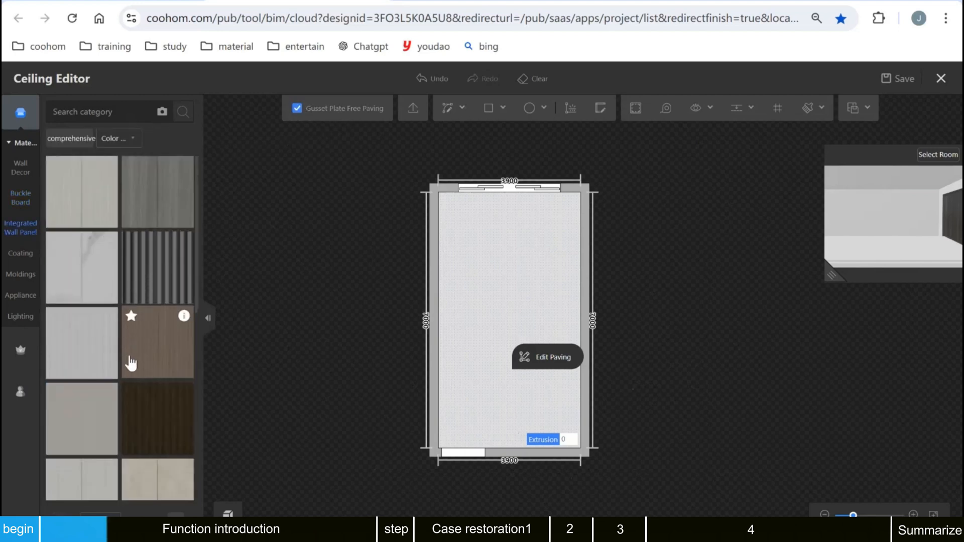
pyautogui.scroll(-10, 129, 361)
pyautogui.scroll(-5, 133, 398)
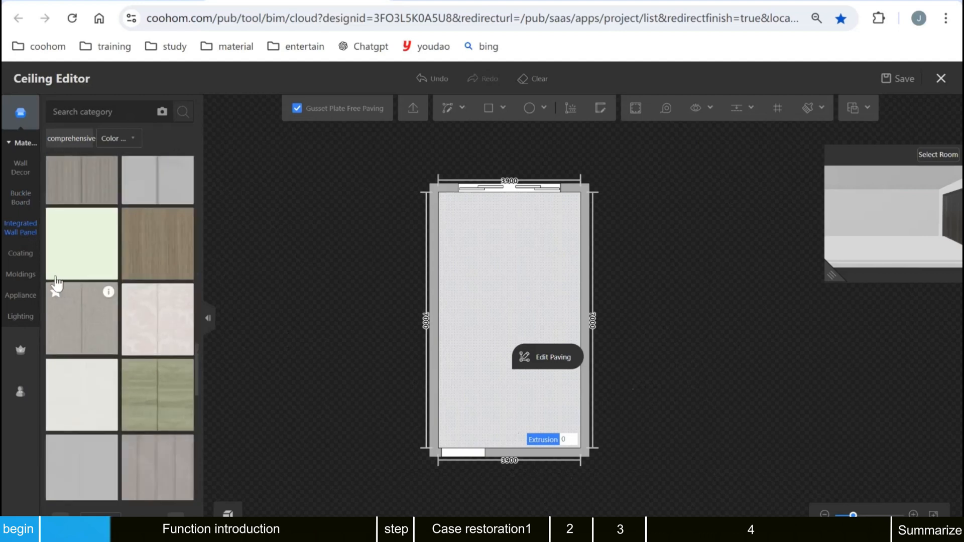
pyautogui.click(21, 254)
pyautogui.scroll(-5, 146, 371)
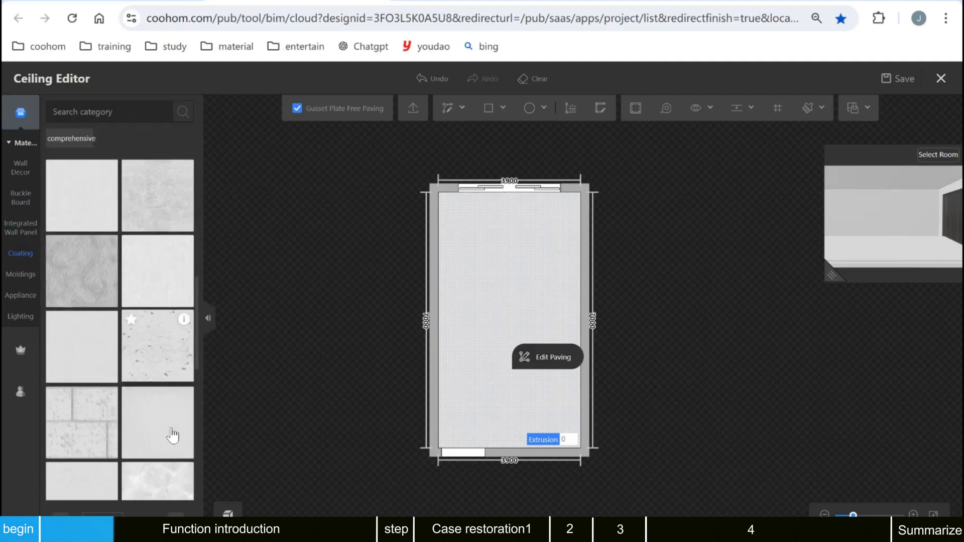
pyautogui.click(21, 275)
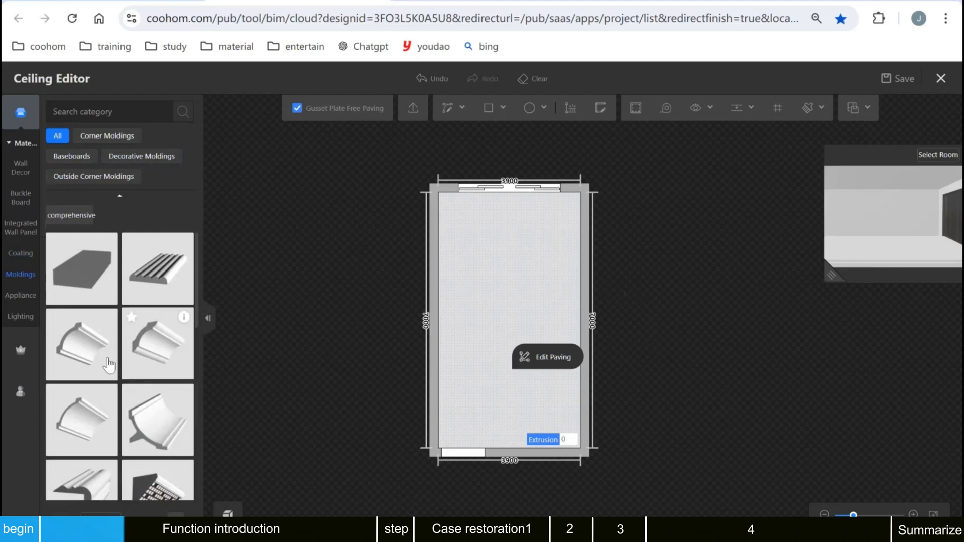
pyautogui.click(21, 297)
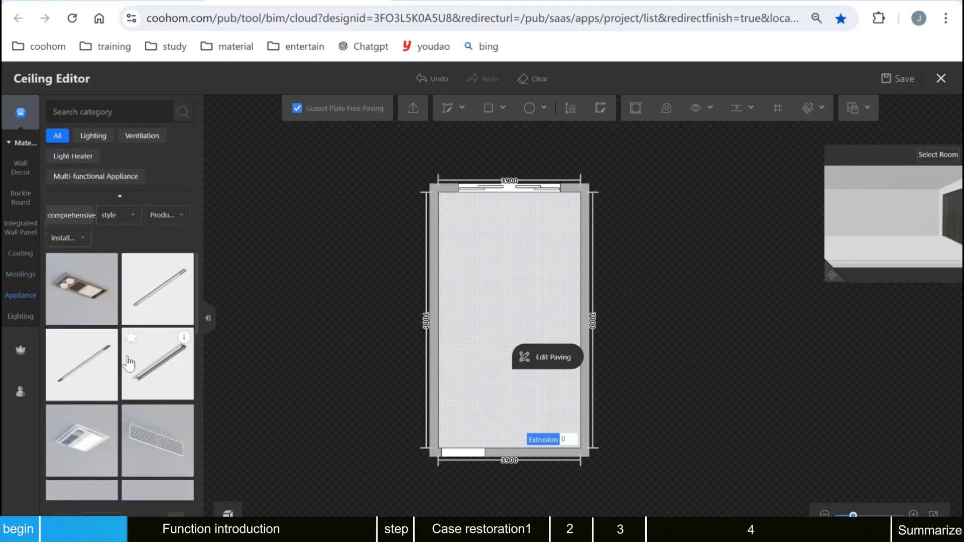
pyautogui.scroll(-5, 129, 362)
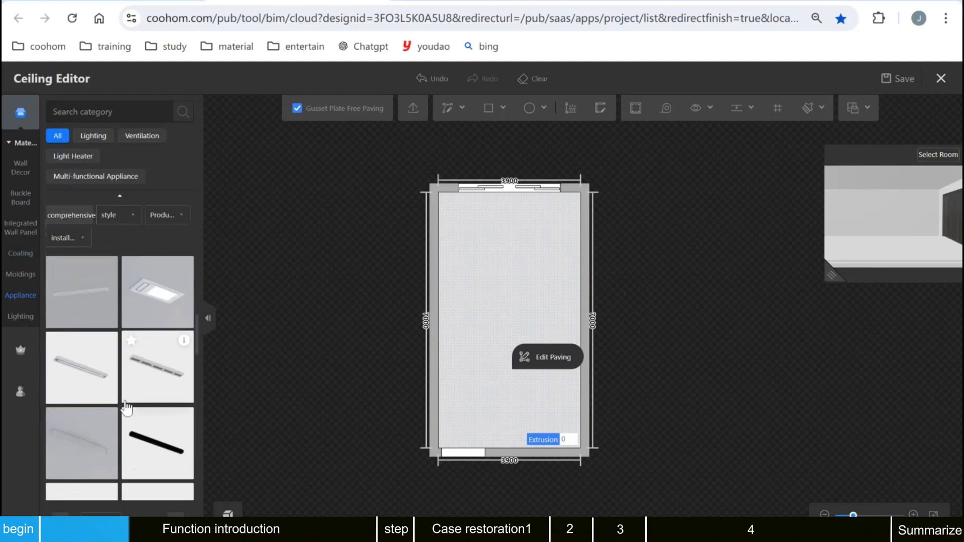
pyautogui.click(20, 319)
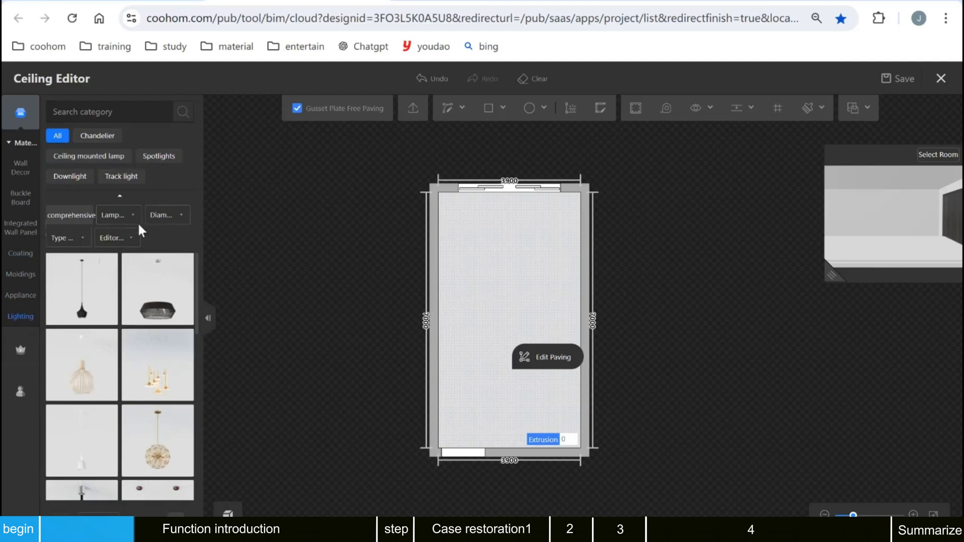
pyautogui.scroll(-2, 152, 366)
pyautogui.scroll(-3, 153, 369)
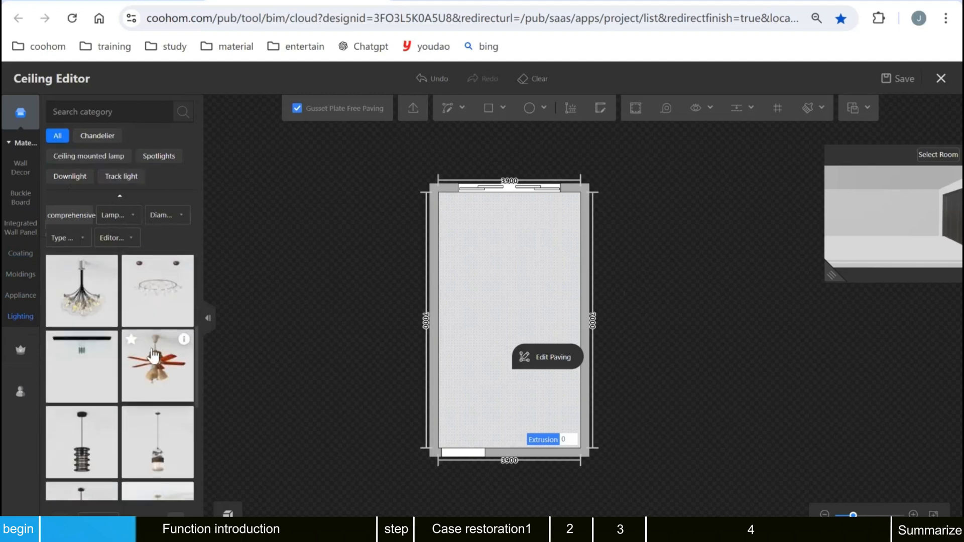
# Look through the Main Product Catalog and the personal Favorites list.
pyautogui.click(22, 351)
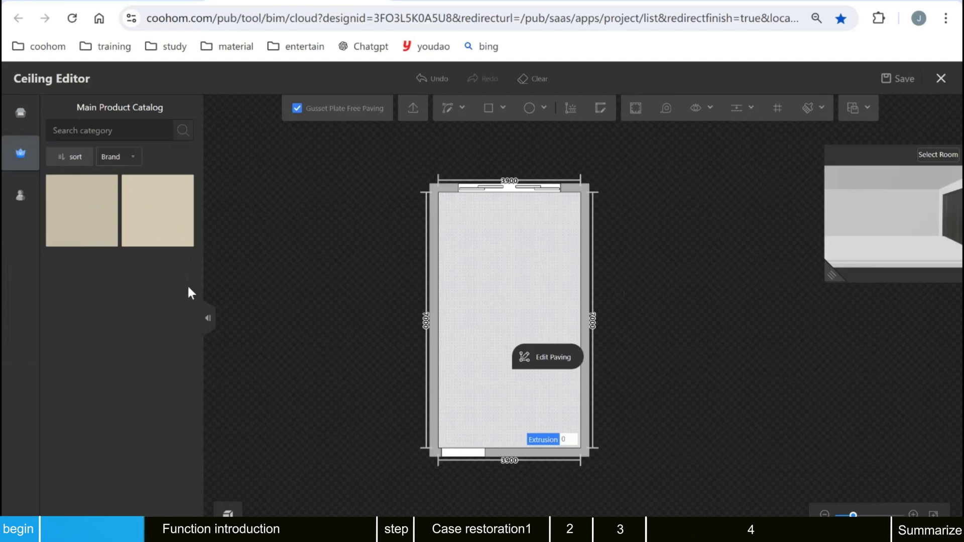
pyautogui.click(22, 197)
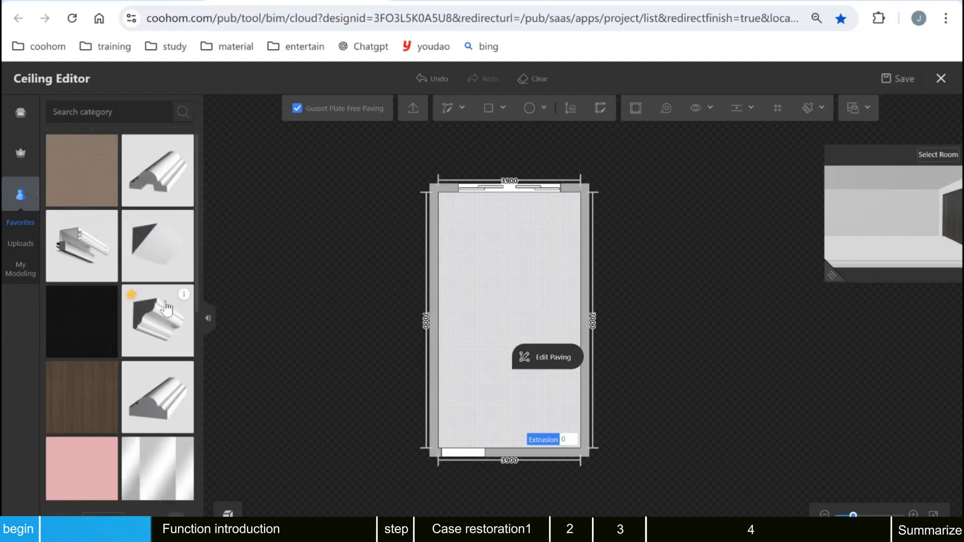
# Mark the pink material in the model catalog as a favorite and reopen the Favorites list.
pyautogui.click(21, 112)
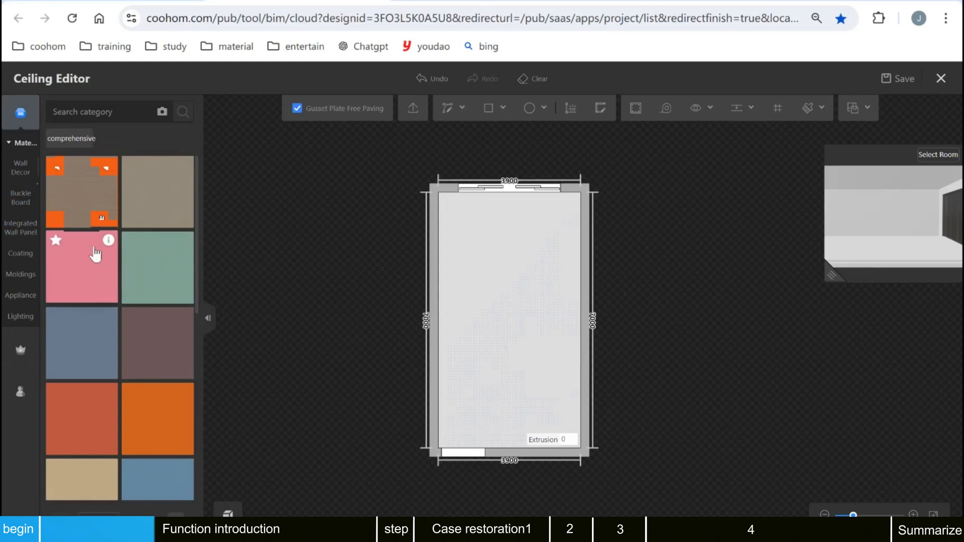
pyautogui.click(56, 240)
pyautogui.click(20, 392)
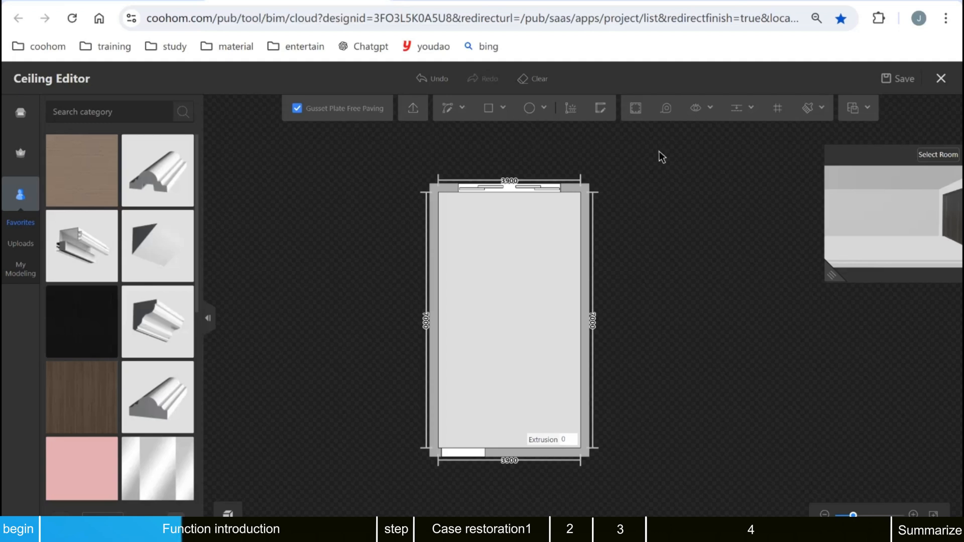
# Draw a diagonal straight line in the upper part of the ceiling, sloping down to the right.
pyautogui.scroll(-2, 659, 153)
pyautogui.scroll(5, 640, 137)
pyautogui.click(462, 109)
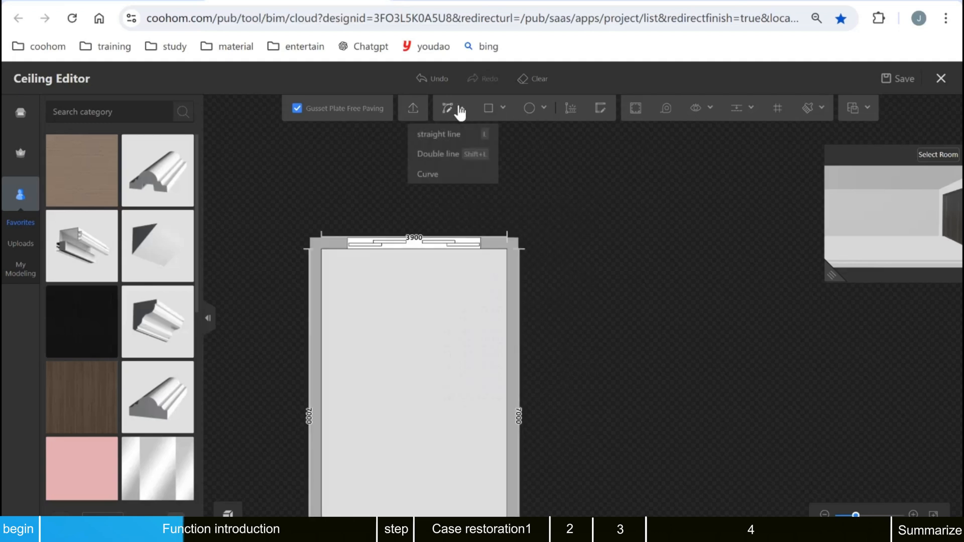
pyautogui.click(449, 134)
pyautogui.click(378, 329)
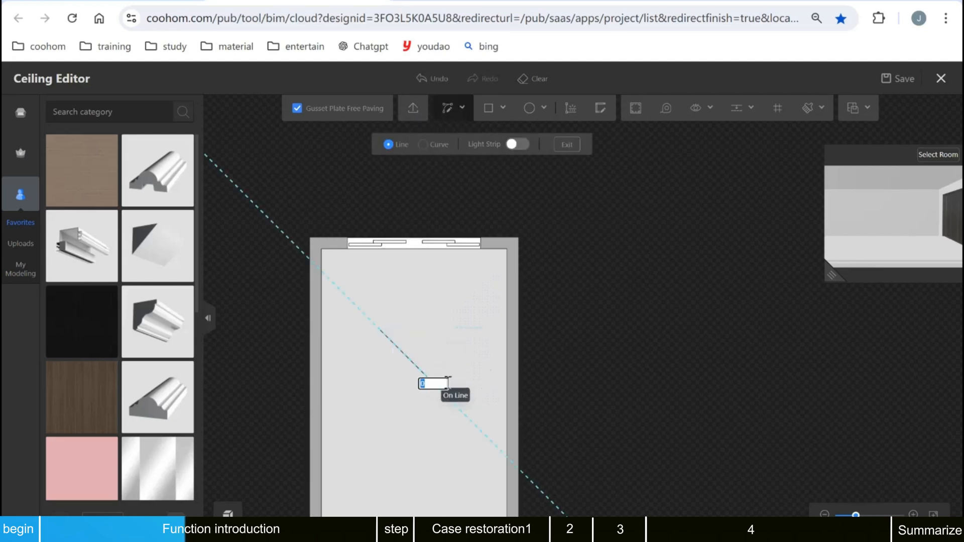
pyautogui.click(432, 383)
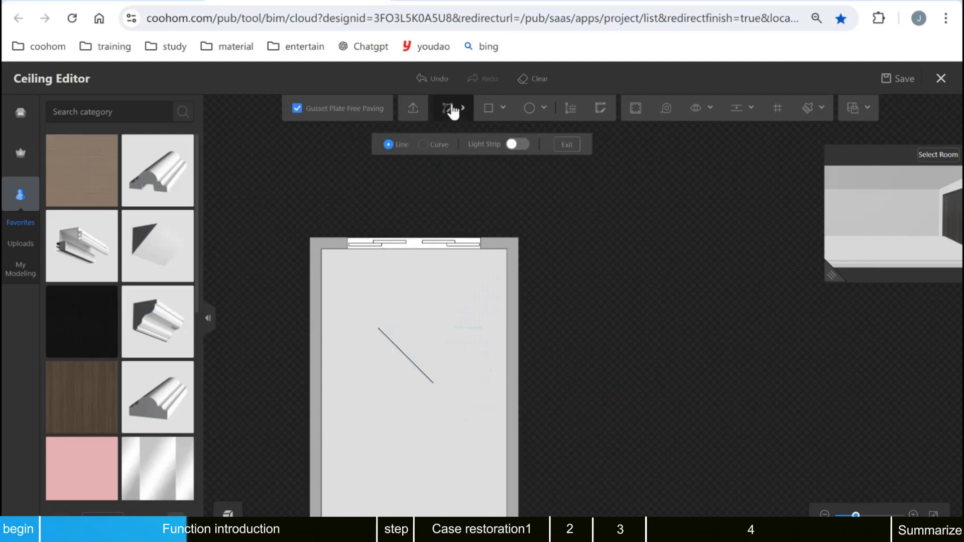
# Draw a curve of about 174° between the diagonal line's endpoints, bulging up and right into a near half circle.
pyautogui.click(451, 109)
pyautogui.click(431, 175)
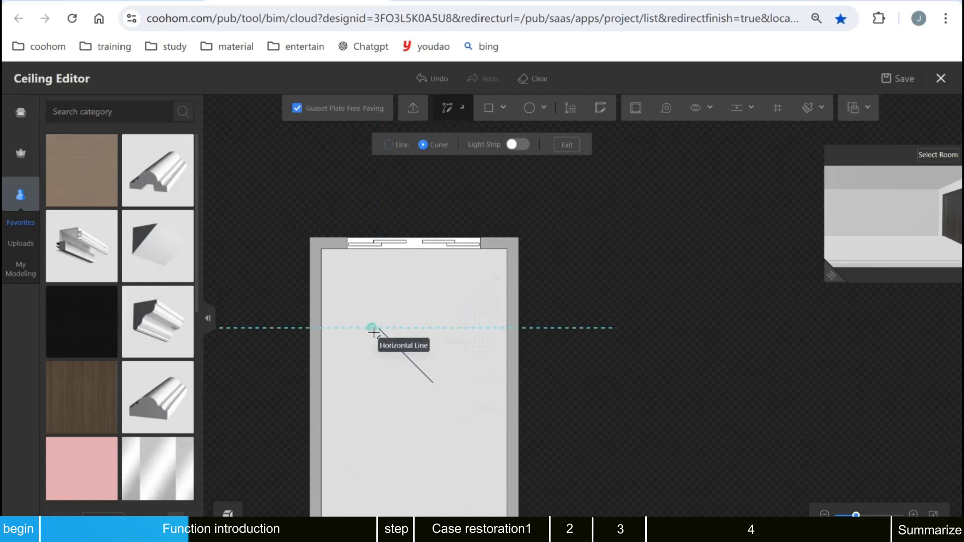
pyautogui.click(378, 329)
pyautogui.click(437, 379)
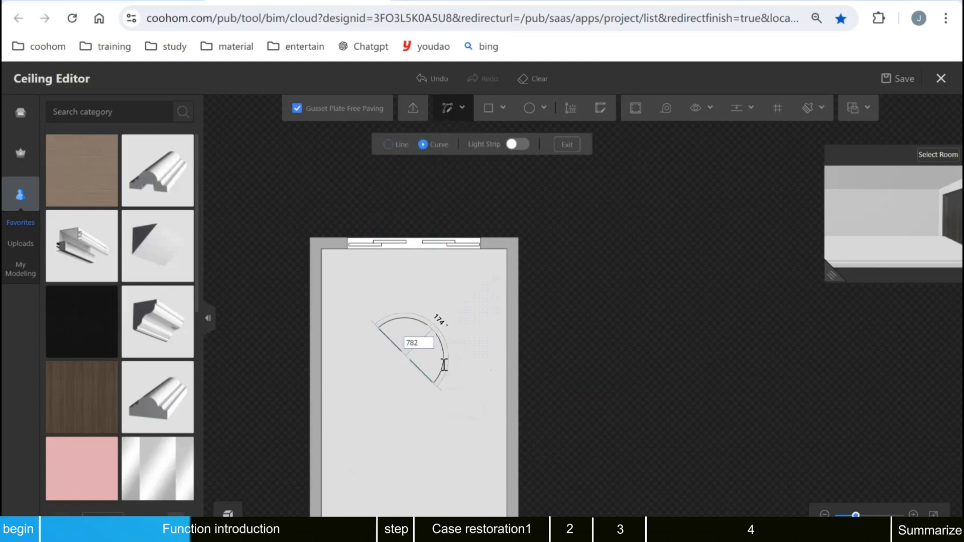
pyautogui.click(443, 364)
# Draw a nearly vertical double line 160 wide to the left of the half-circle shape.
pyautogui.click(451, 120)
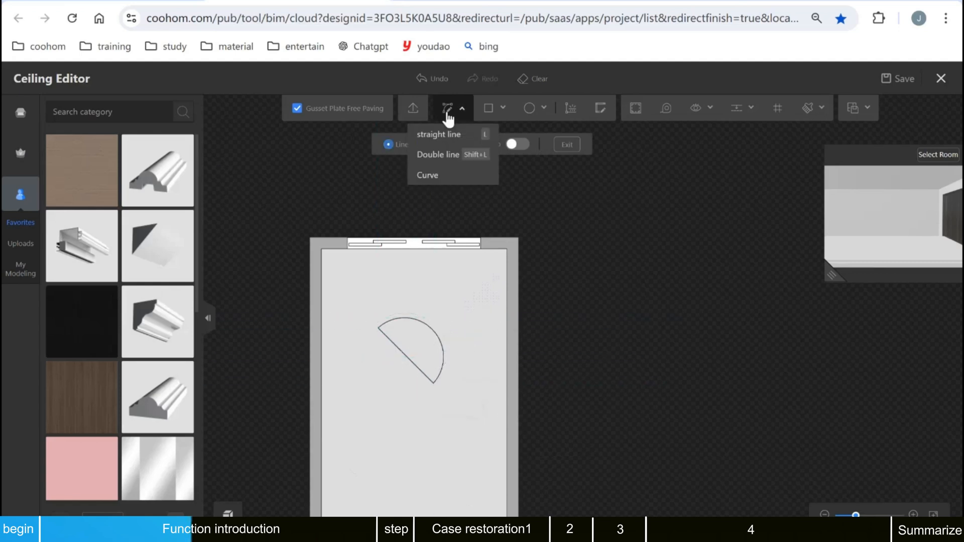
pyautogui.click(446, 157)
pyautogui.click(351, 289)
pyautogui.click(359, 383)
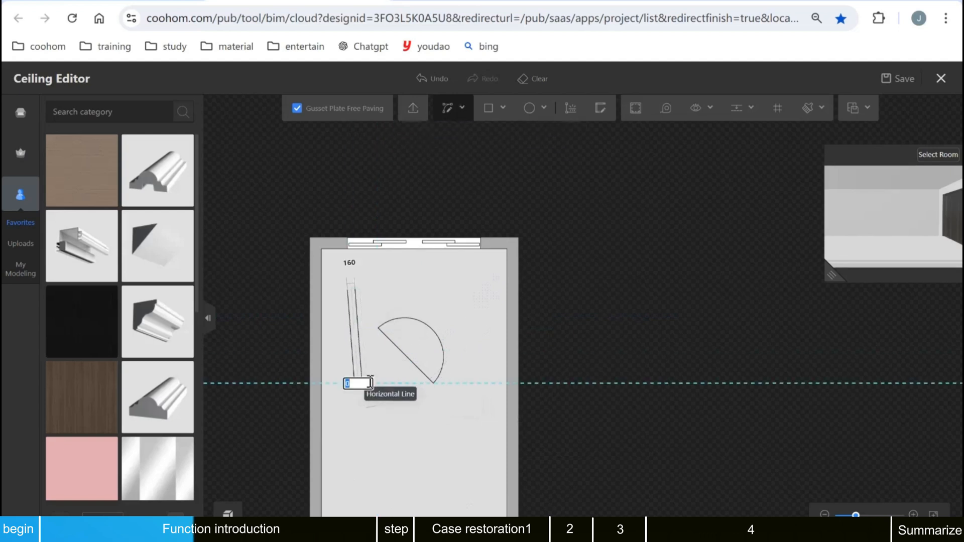
pyautogui.rightClick(394, 383)
pyautogui.scroll(-1, 444, 225)
pyautogui.scroll(1, 445, 231)
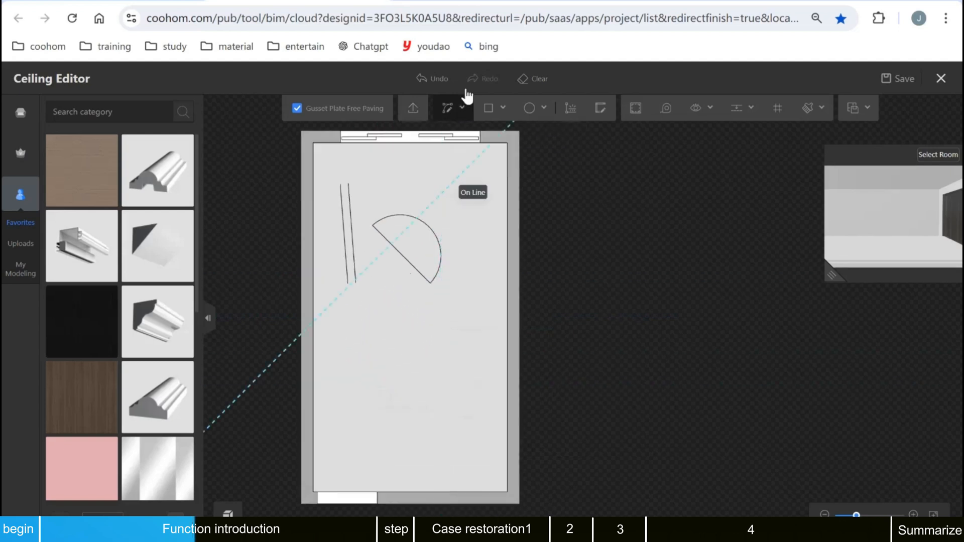
# Draw a small rectangle in the ceiling's upper-right area, above and right of the half circle.
pyautogui.click(489, 115)
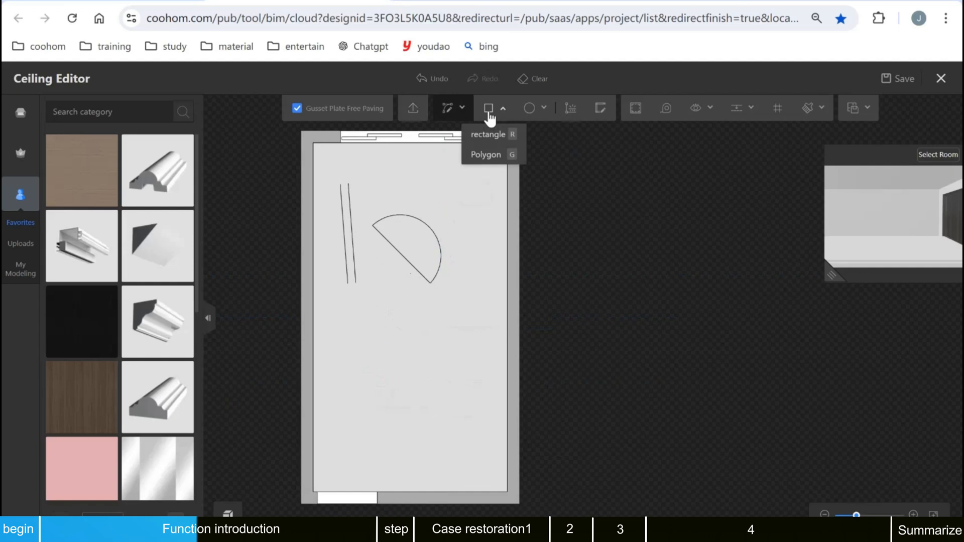
pyautogui.click(485, 134)
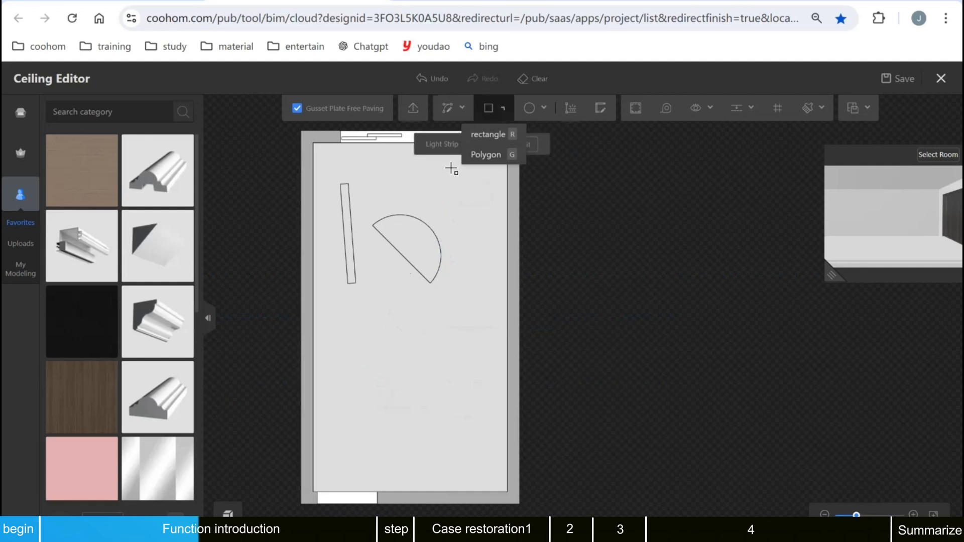
pyautogui.click(450, 184)
pyautogui.click(486, 214)
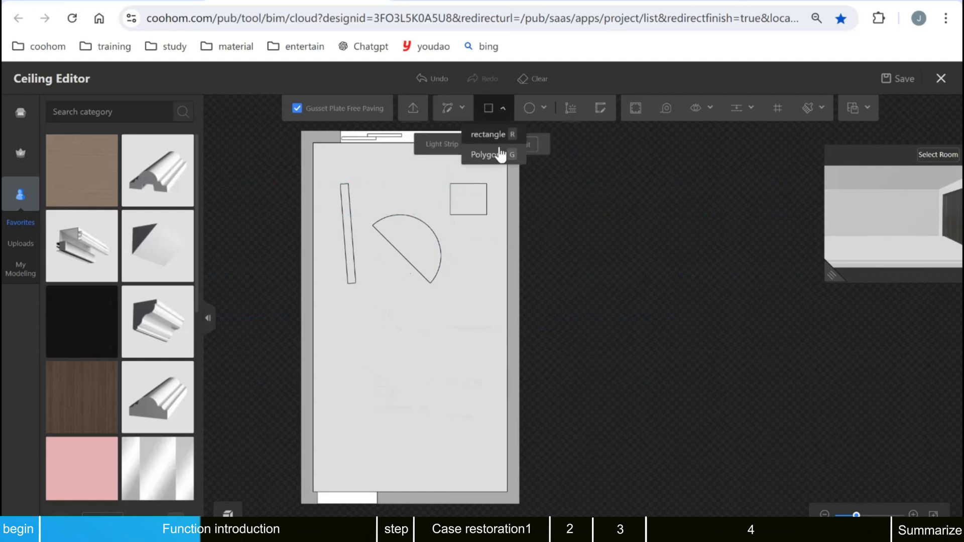
# Draw a polygon with 8 edges and a radius of 500 below the half circle.
pyautogui.click(394, 318)
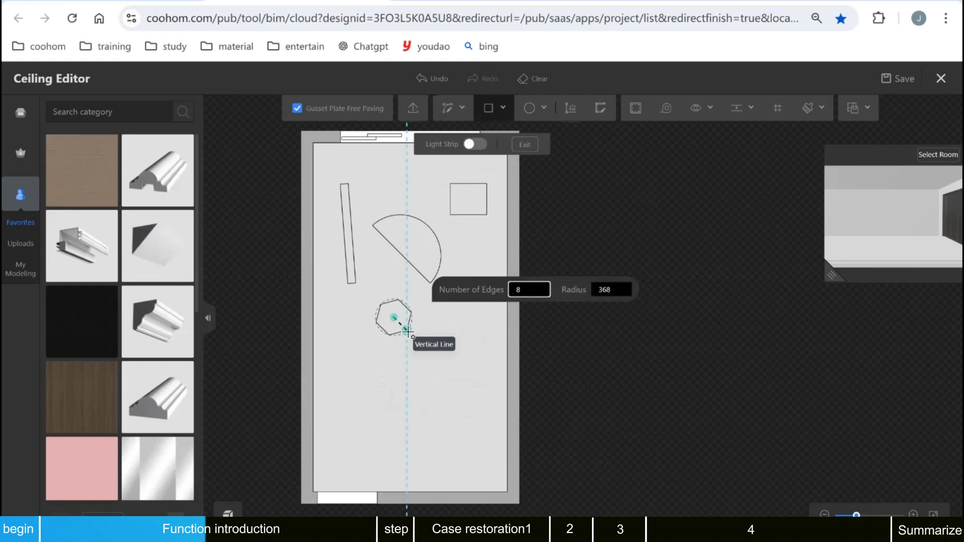
pyautogui.press('Tab')
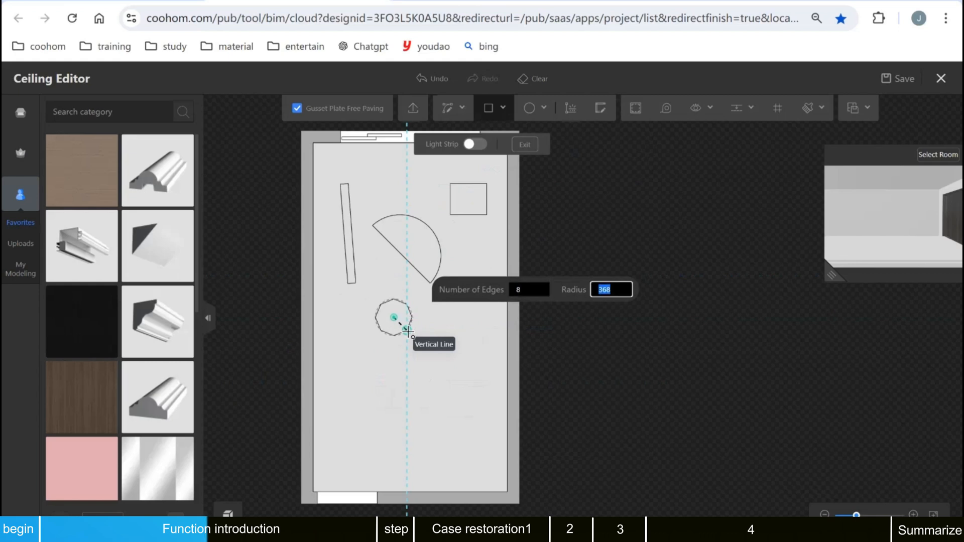
pyautogui.write('500')
pyautogui.press('Return')
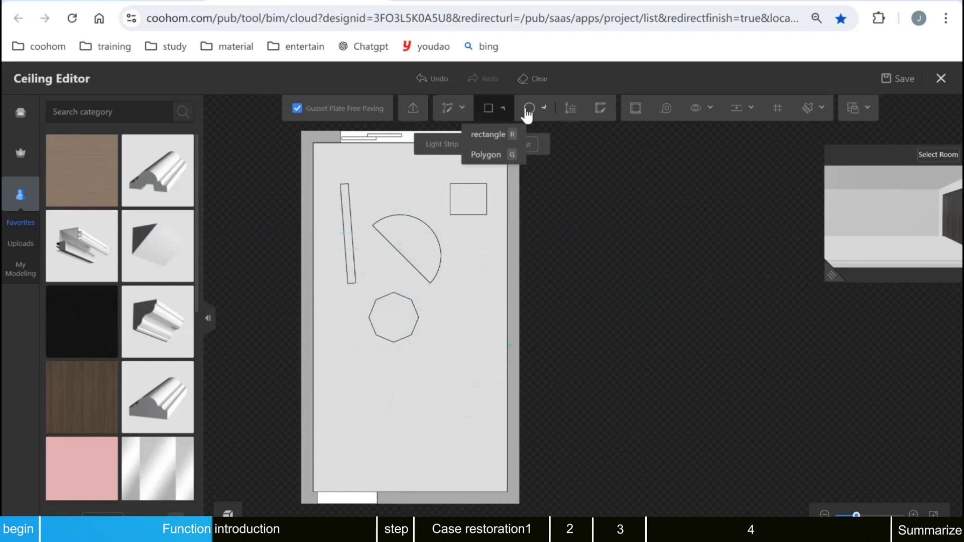
# Draw a circle to the right of the octagon on the ceiling.
pyautogui.moveTo(534, 115)
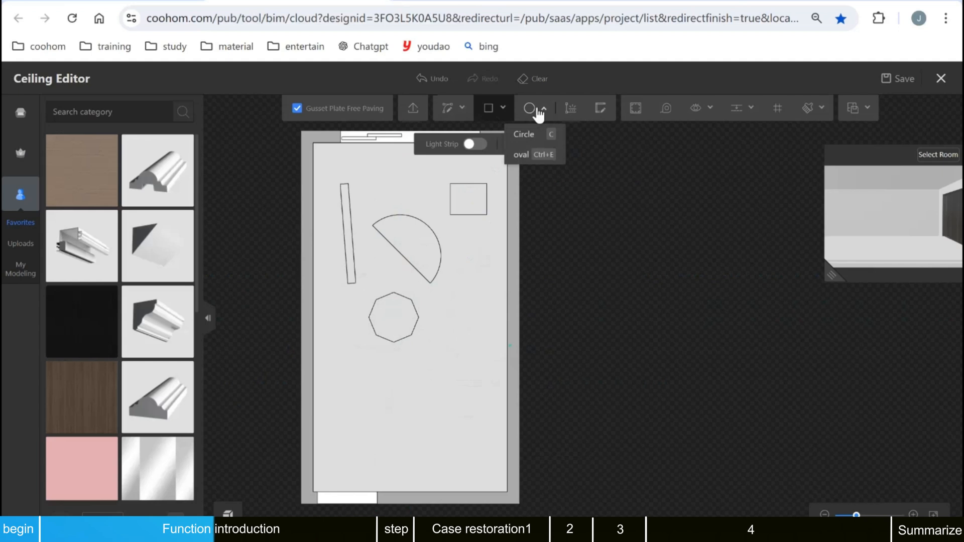
pyautogui.click(542, 137)
pyautogui.click(458, 327)
pyautogui.click(475, 359)
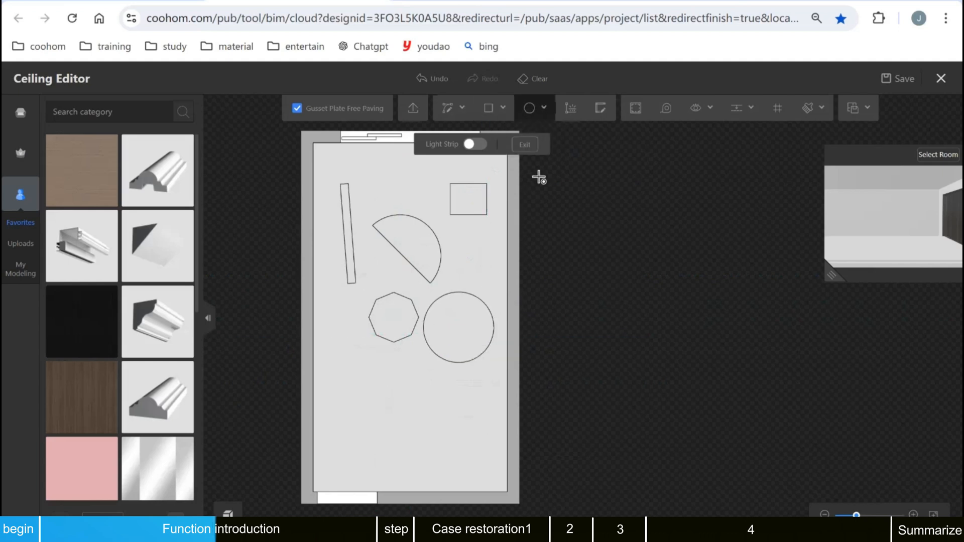
# Start drawing an oval on the ceiling.
pyautogui.click(544, 107)
pyautogui.click(526, 156)
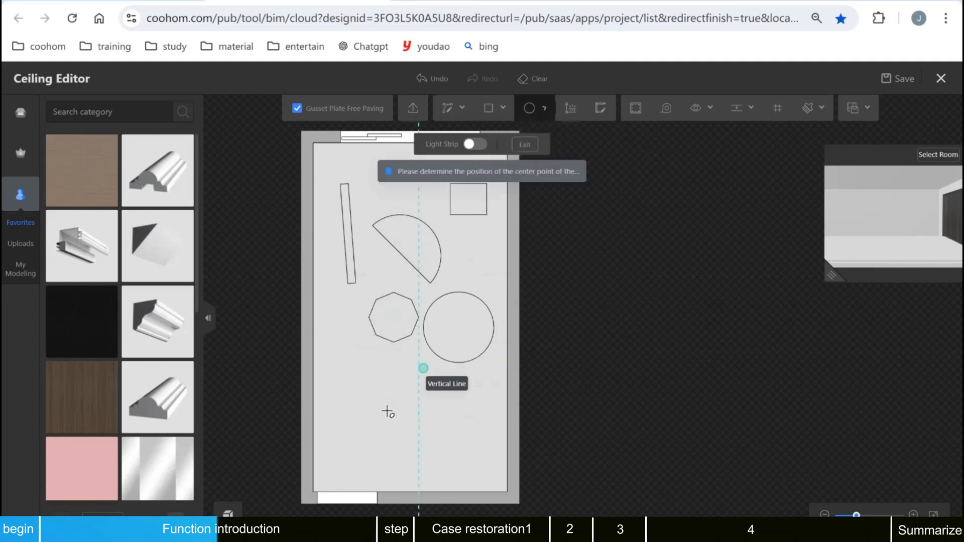